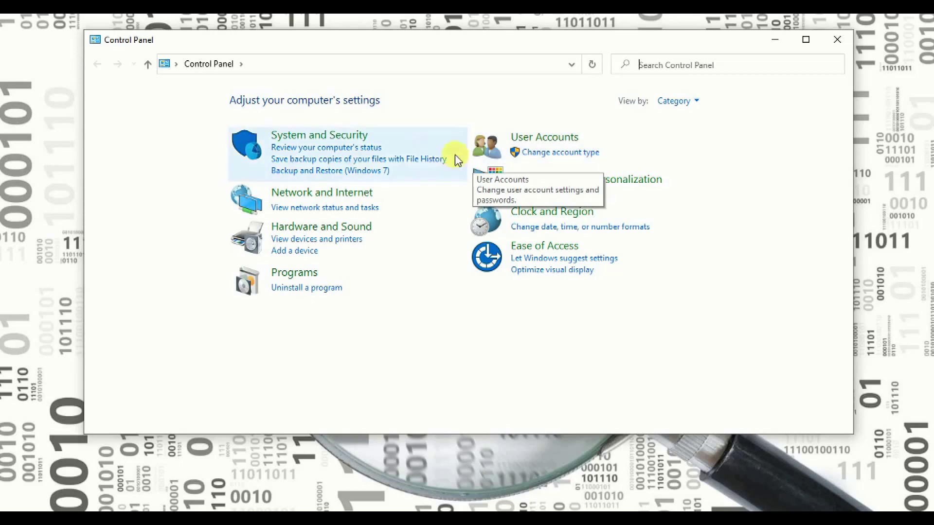
Go from System and Security to the firewall's allowed apps list.
{"action": "left_click", "coordinate": [319, 135]}
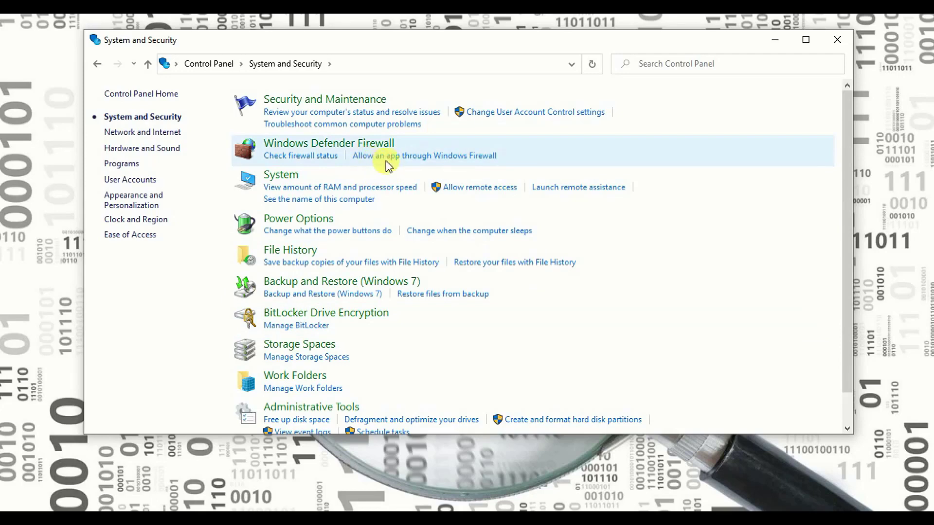
{"action": "left_click", "coordinate": [462, 157]}
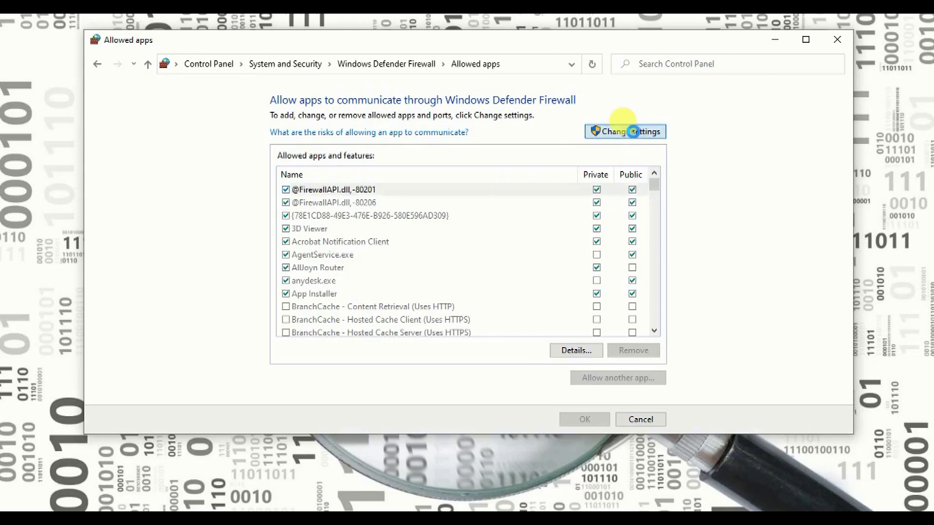
Unlock the list and enable Remote Desktop and Remote Desktop (WebSocket) for private and public networks.
{"action": "left_click", "coordinate": [635, 135]}
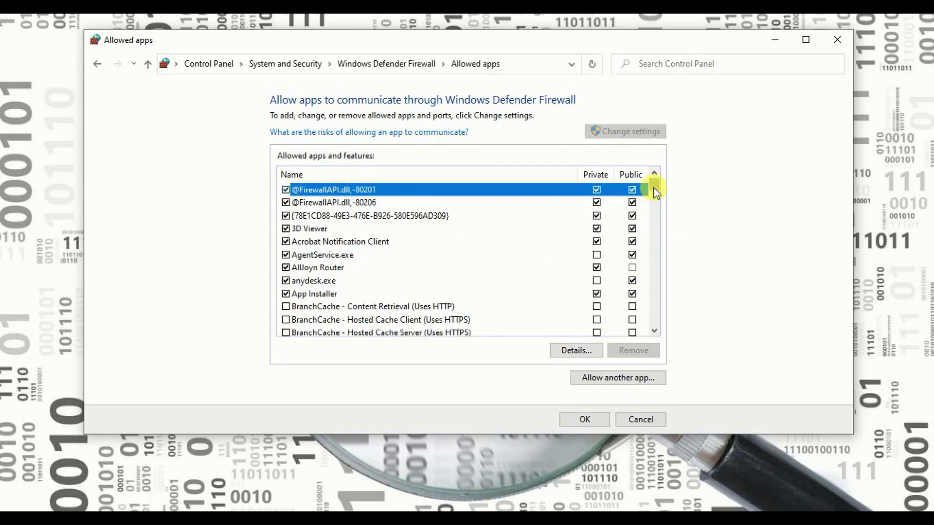
{"action": "left_click_drag", "start_coordinate": [656, 191], "coordinate": [667, 276]}
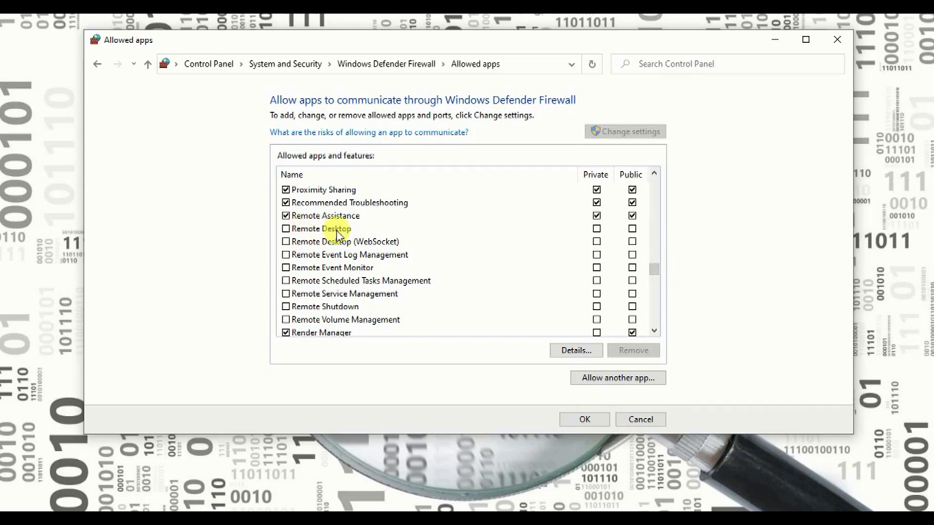
{"action": "left_click", "coordinate": [286, 229]}
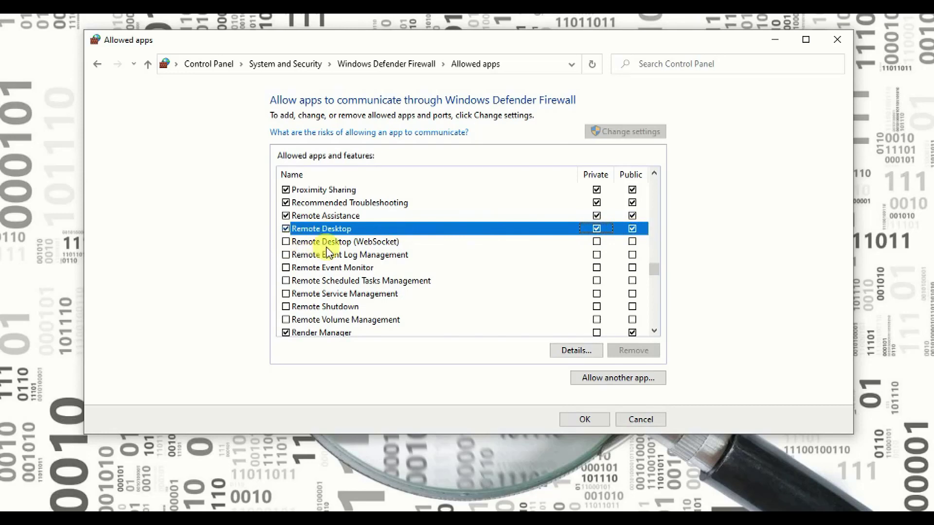
{"action": "left_click", "coordinate": [286, 241]}
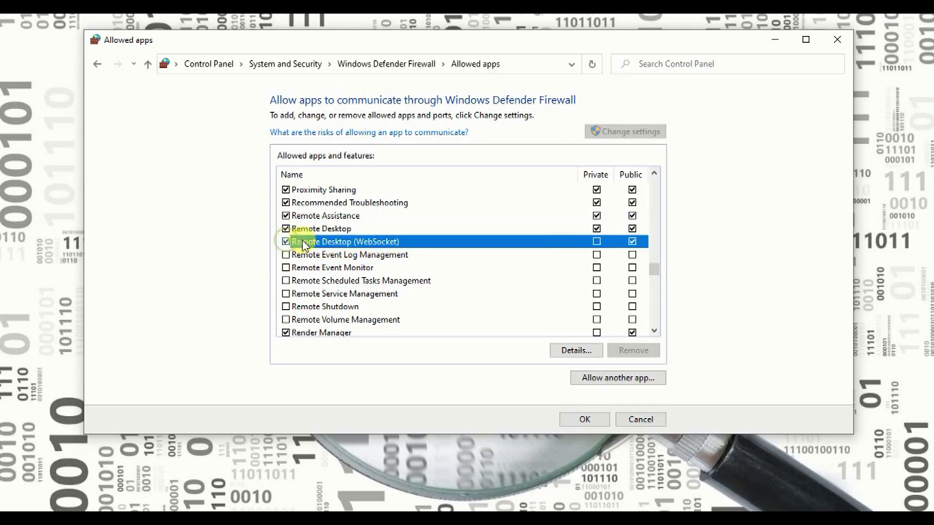
{"action": "left_click", "coordinate": [597, 242]}
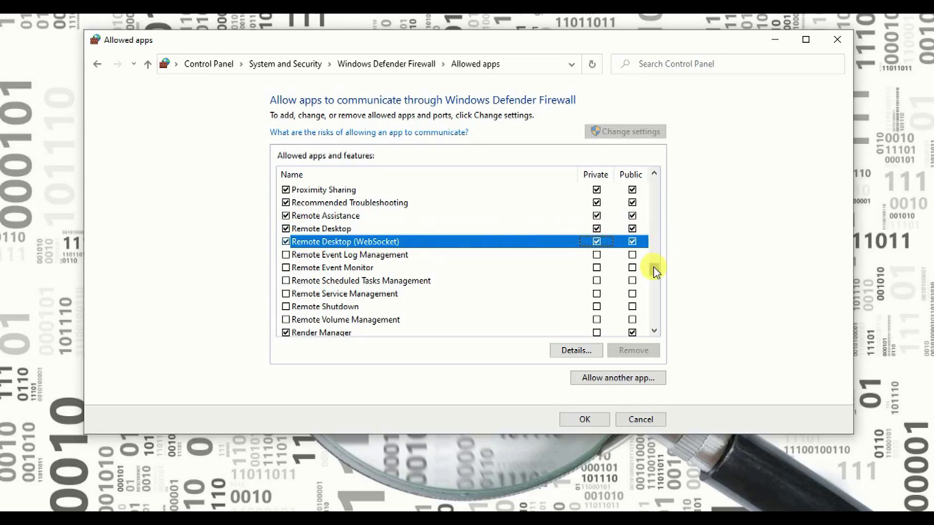
{"action": "left_click_drag", "start_coordinate": [654, 267], "coordinate": [658, 295]}
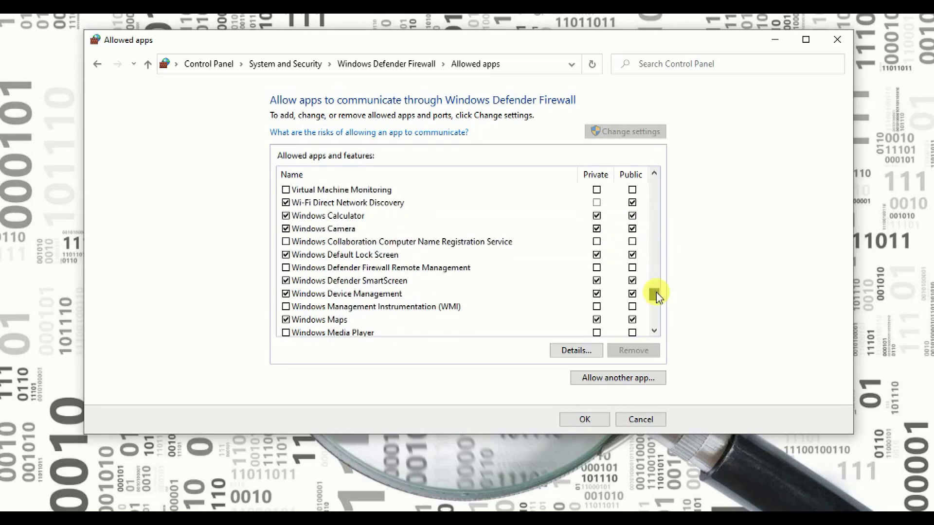
{"action": "left_click_drag", "start_coordinate": [657, 296], "coordinate": [659, 305]}
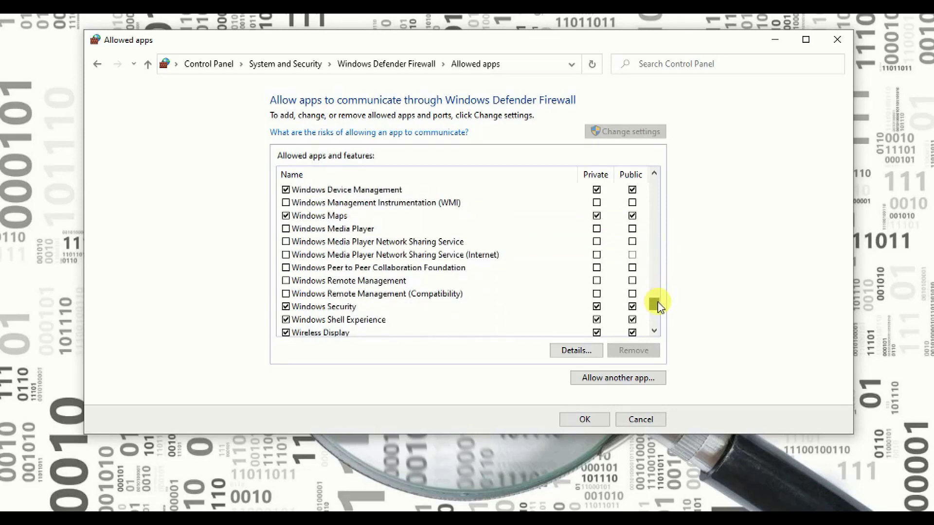
{"action": "left_click_drag", "start_coordinate": [659, 305], "coordinate": [659, 307]}
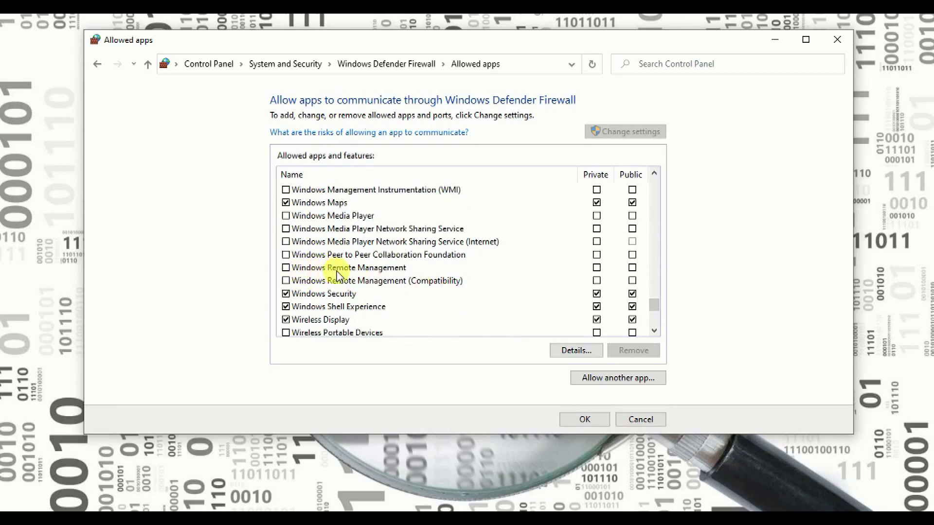
Enable Windows Remote Management in the allowed apps list and confirm with OK.
{"action": "left_click", "coordinate": [289, 270]}
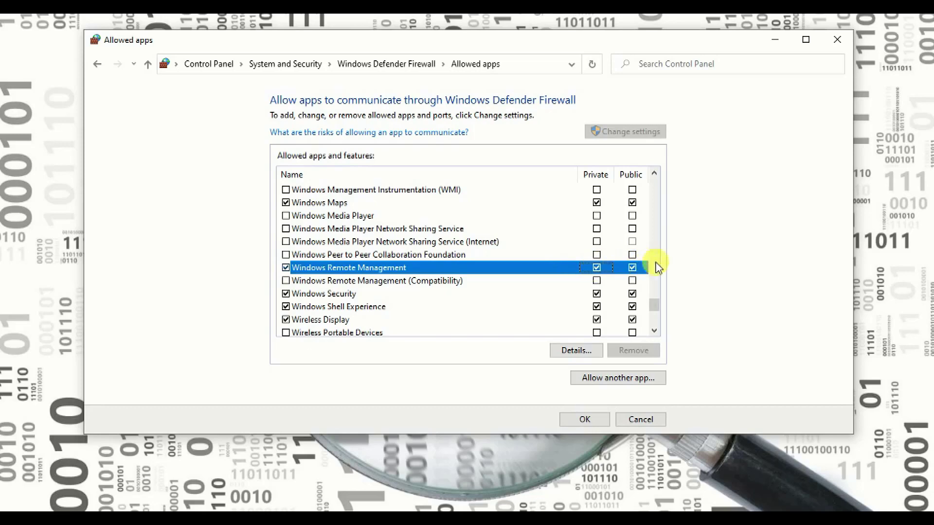
{"action": "left_click", "coordinate": [585, 420]}
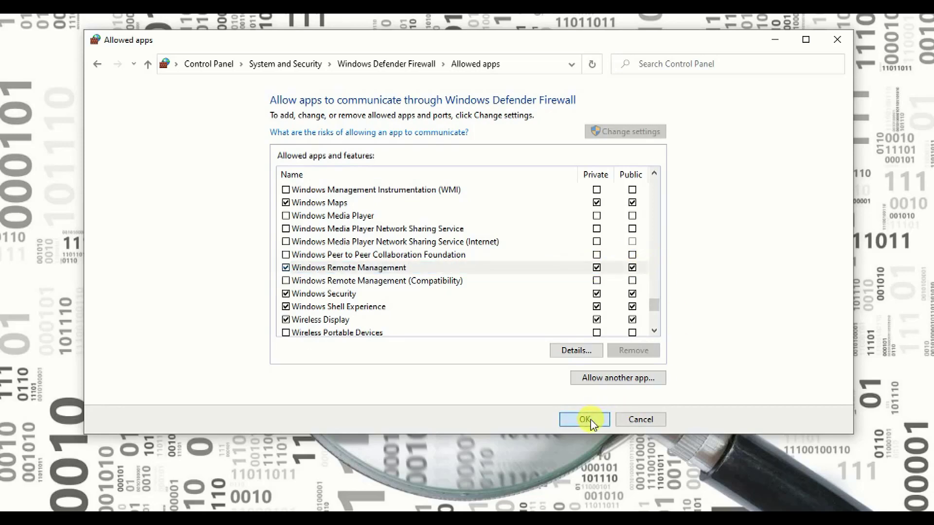